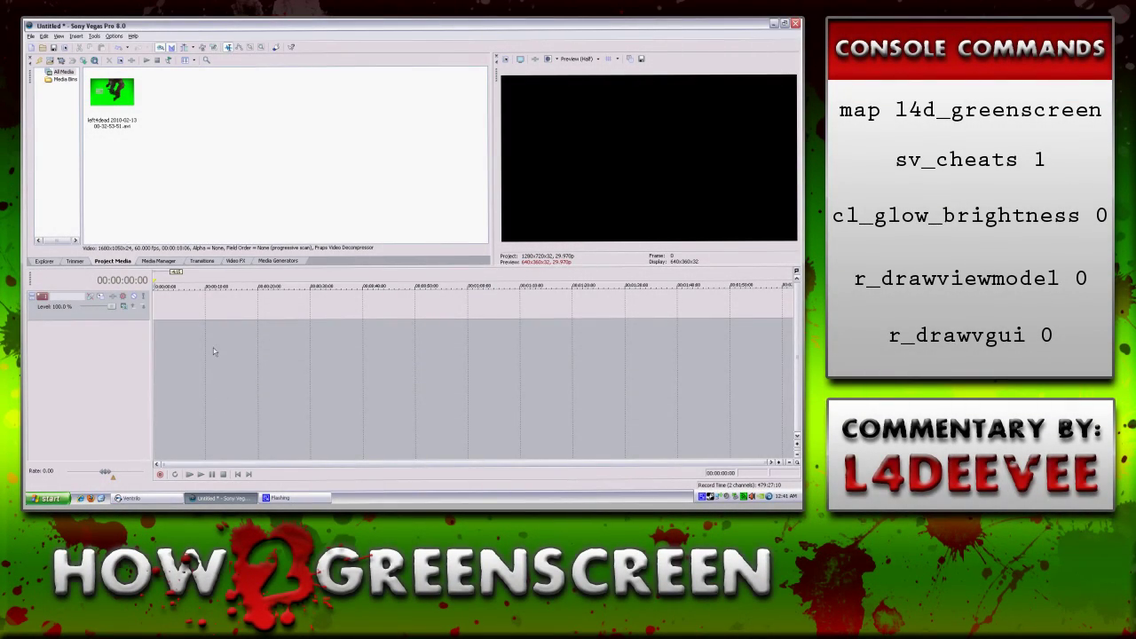
- Place the Tank clip on the timeline and apply the 16:9 Widescreen TV pan/crop preset
{"action": "left_click_drag", "start_coordinate": [111, 92], "coordinate": [161, 315]}
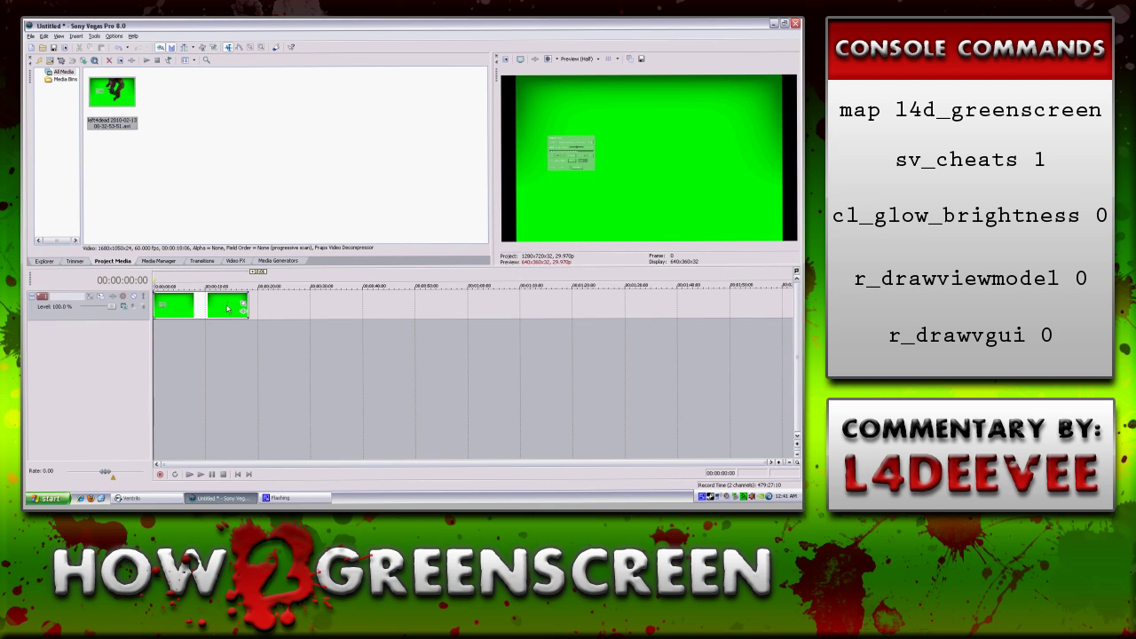
{"action": "left_click", "coordinate": [243, 305]}
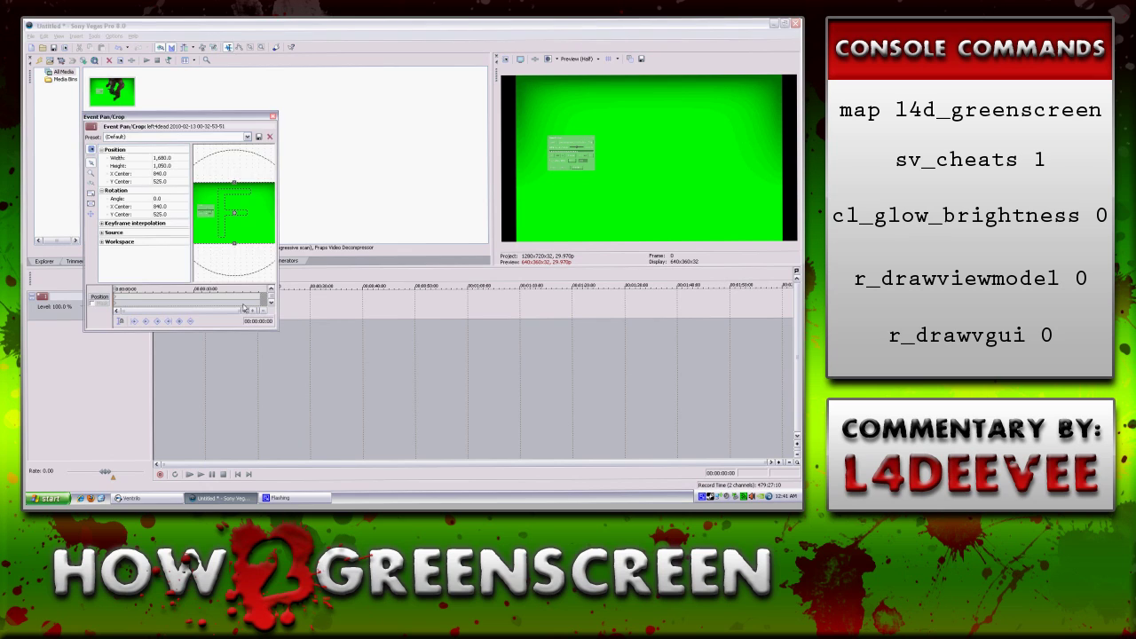
{"action": "left_click", "coordinate": [247, 137]}
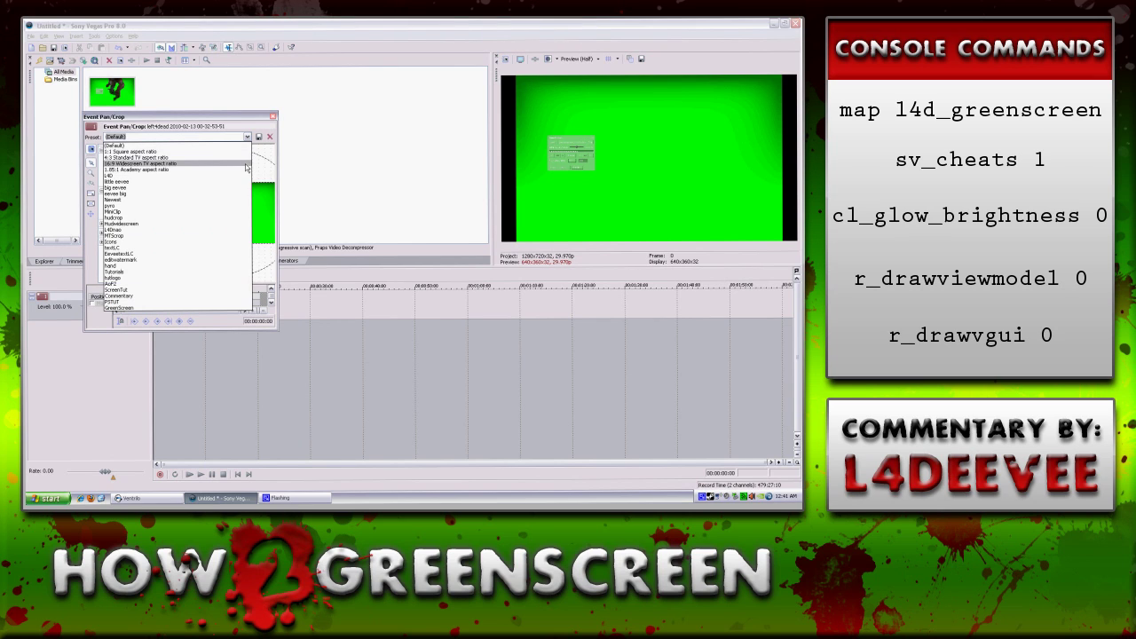
{"action": "left_click", "coordinate": [140, 163]}
{"action": "left_click", "coordinate": [273, 117]}
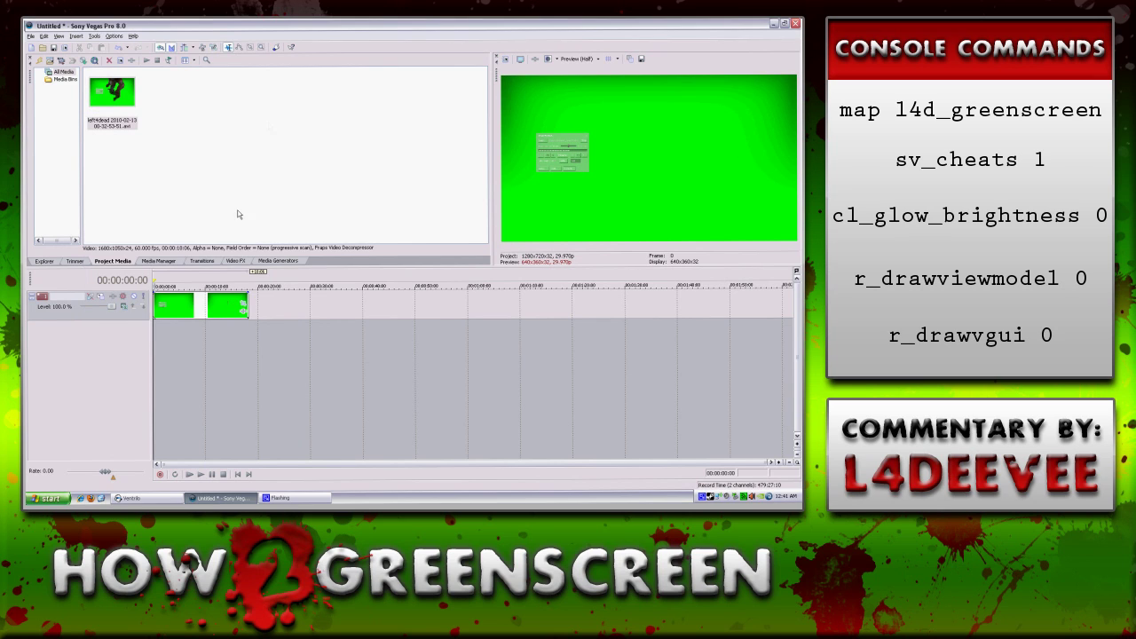
- Trim the Tank clip's start and split it with S at about four seconds
{"action": "mouse_move", "coordinate": [161, 304]}
{"action": "left_mouse_down"}
{"action": "mouse_move", "coordinate": [213, 303]}
{"action": "mouse_move", "coordinate": [170, 308]}
{"action": "left_mouse_up"}
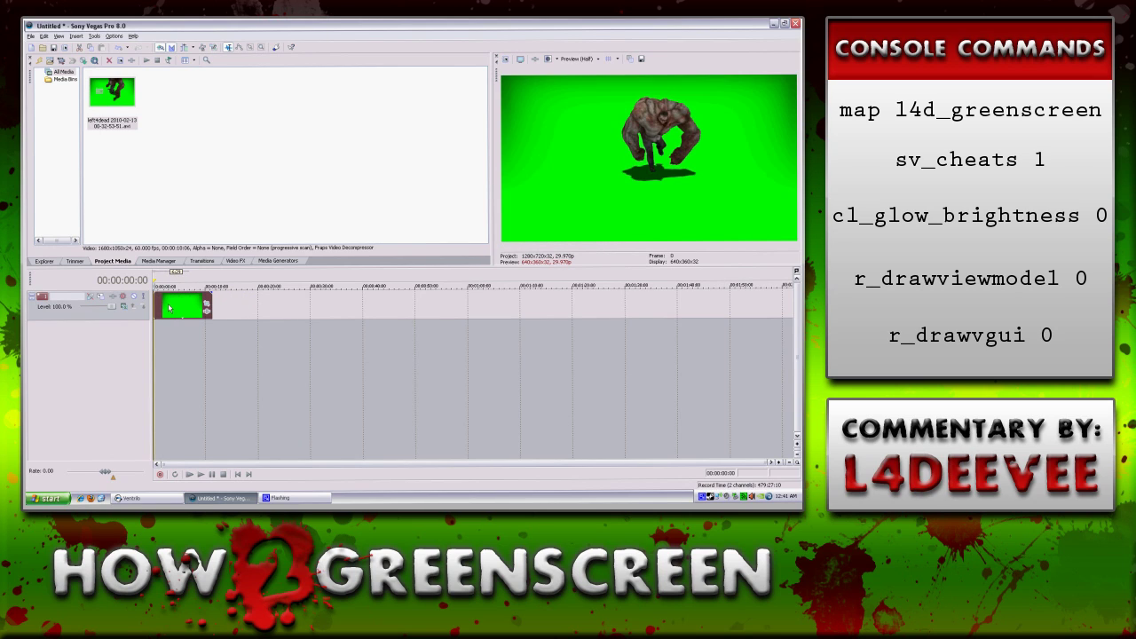
{"action": "left_click", "coordinate": [158, 334]}
{"action": "left_click_drag", "start_coordinate": [158, 334], "coordinate": [174, 332]}
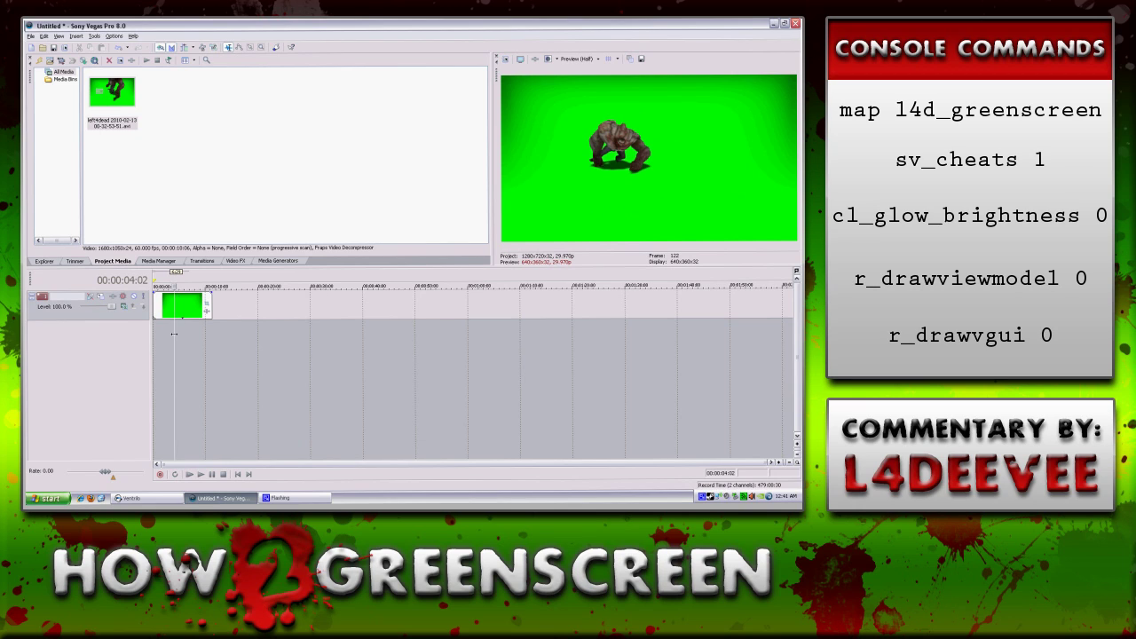
{"action": "key", "text": "s"}
{"action": "left_click_drag", "start_coordinate": [174, 333], "coordinate": [237, 308]}
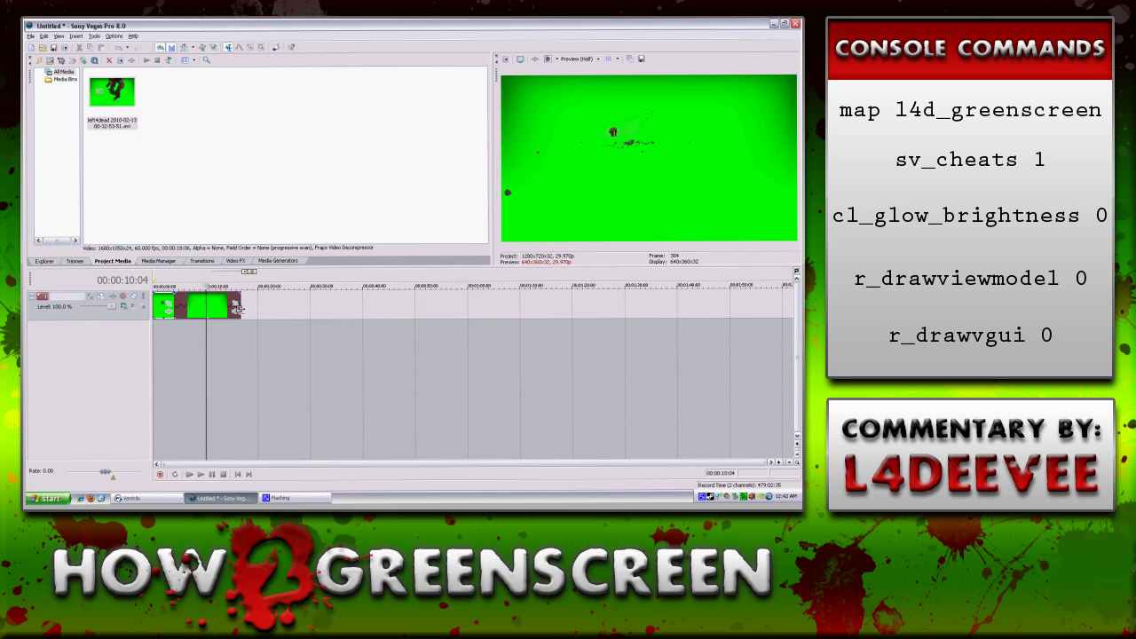
- Play the project from the start, then trim the end off the Tank clip
{"action": "key", "text": "ctrl+Home"}
{"action": "left_click", "coordinate": [202, 474]}
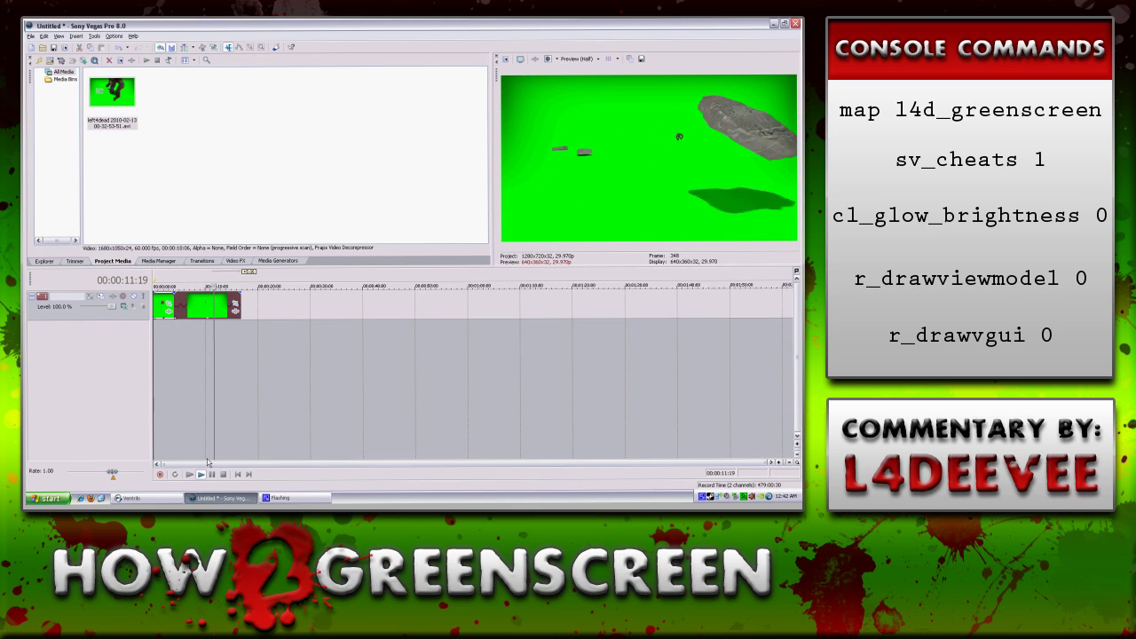
{"action": "key", "text": "Return"}
{"action": "left_click_drag", "start_coordinate": [239, 307], "coordinate": [228, 308]}
{"action": "left_click", "coordinate": [220, 337]}
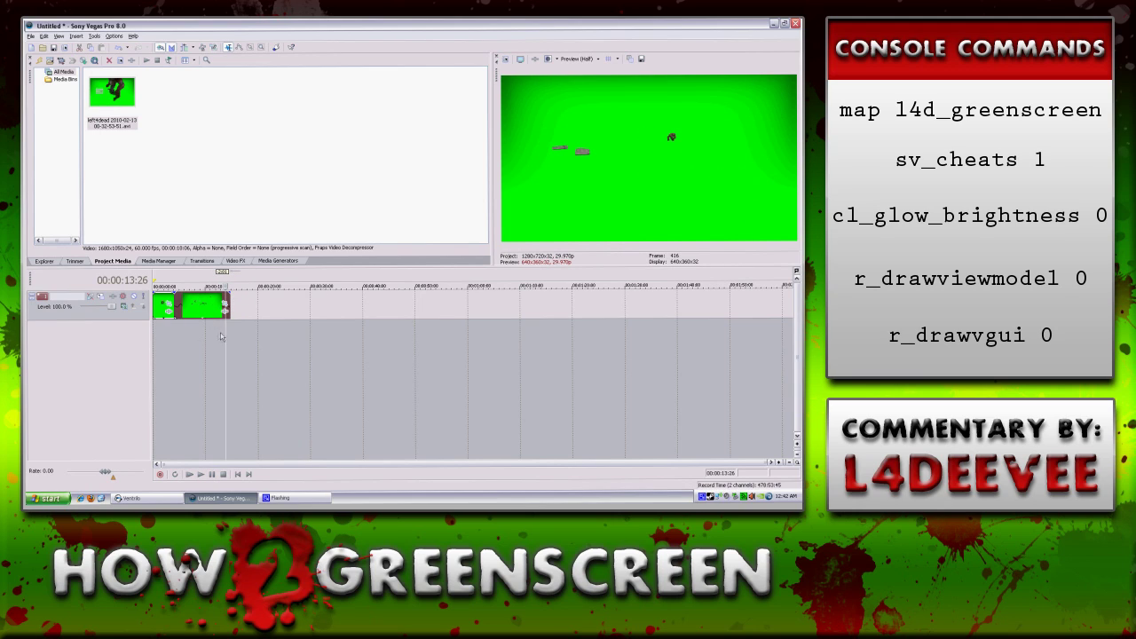
- Add a one-second fade-out to the clip's end and bring up its Video Event FX chooser
{"action": "left_click_drag", "start_coordinate": [227, 293], "coordinate": [220, 299]}
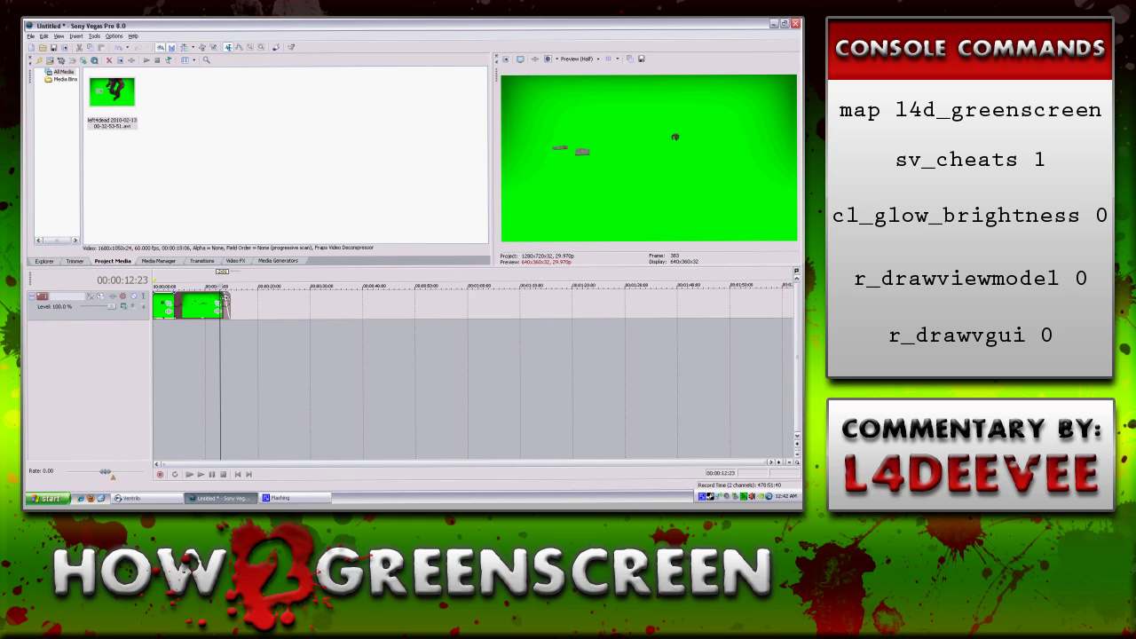
{"action": "left_click", "coordinate": [171, 341]}
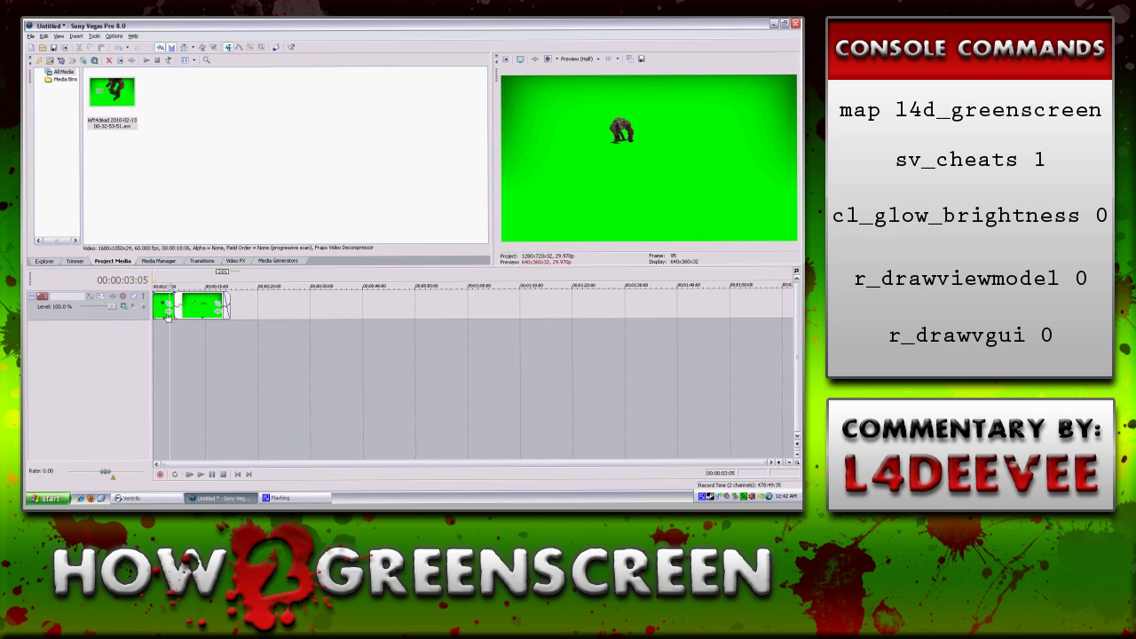
{"action": "left_click", "coordinate": [169, 312]}
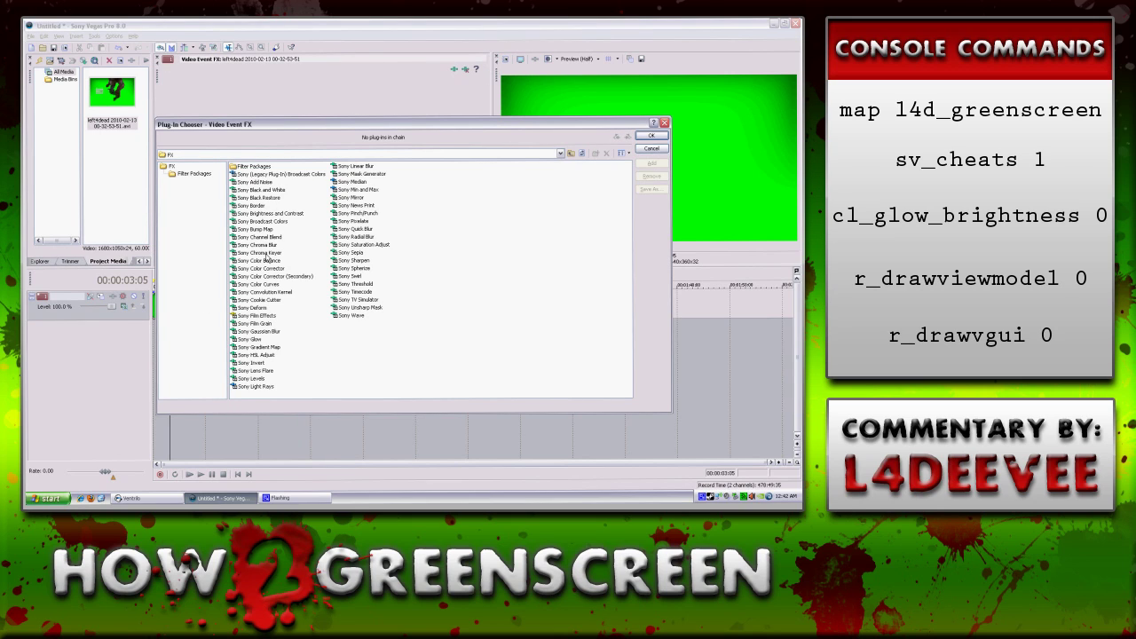
- Add Sony Chroma Keyer to the Tank clip using the Pure Green Screen preset
{"action": "left_click", "coordinate": [268, 252]}
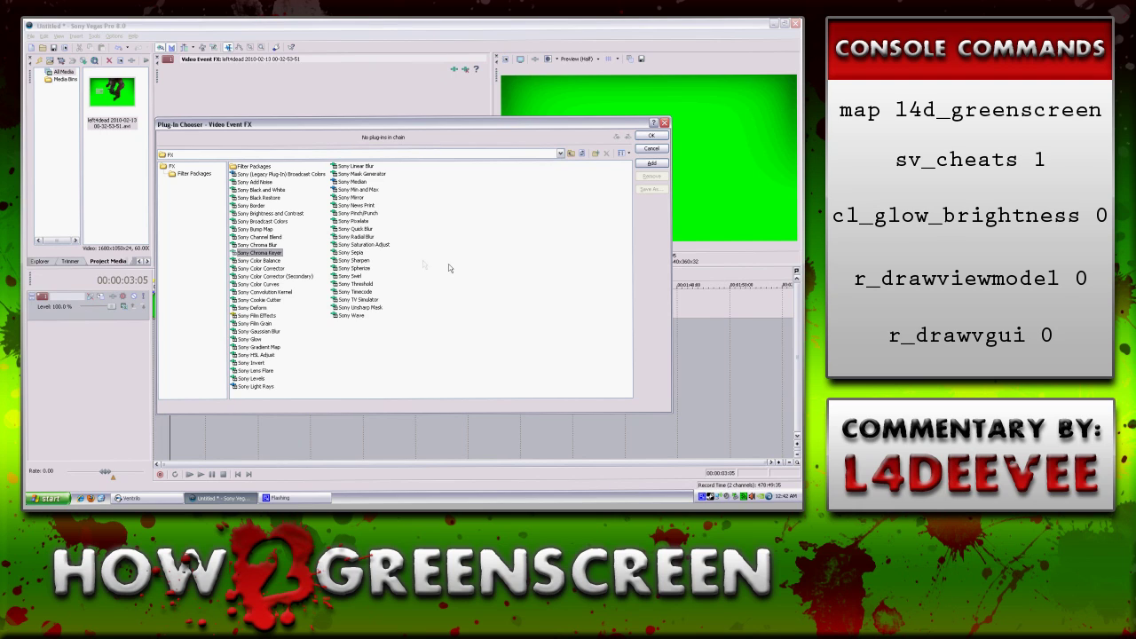
{"action": "left_click", "coordinate": [650, 165]}
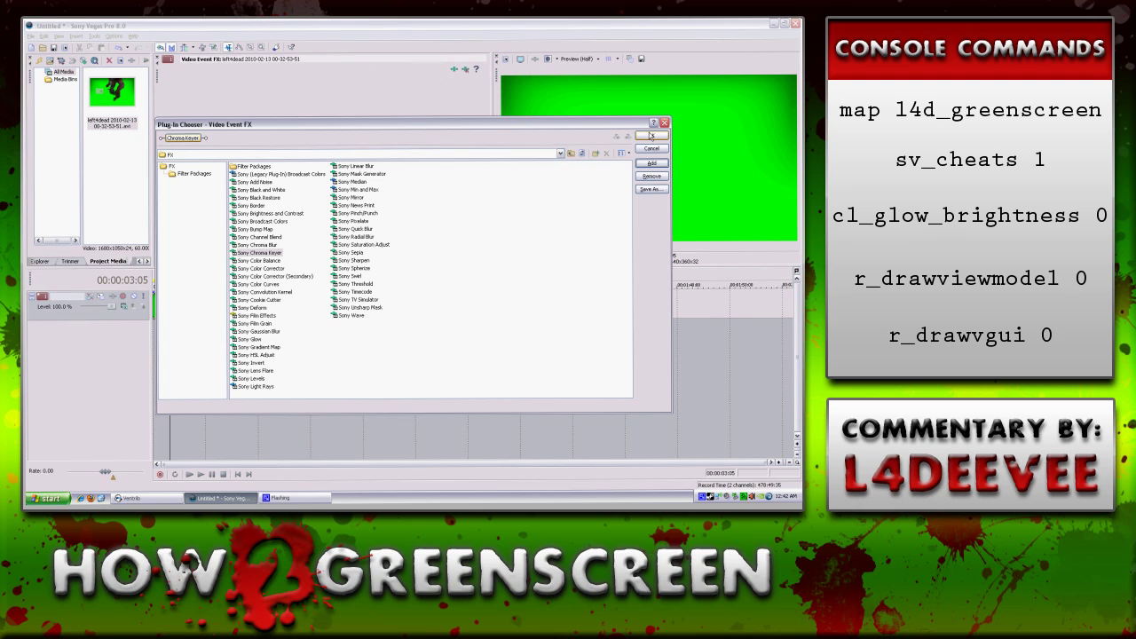
{"action": "left_click", "coordinate": [650, 136]}
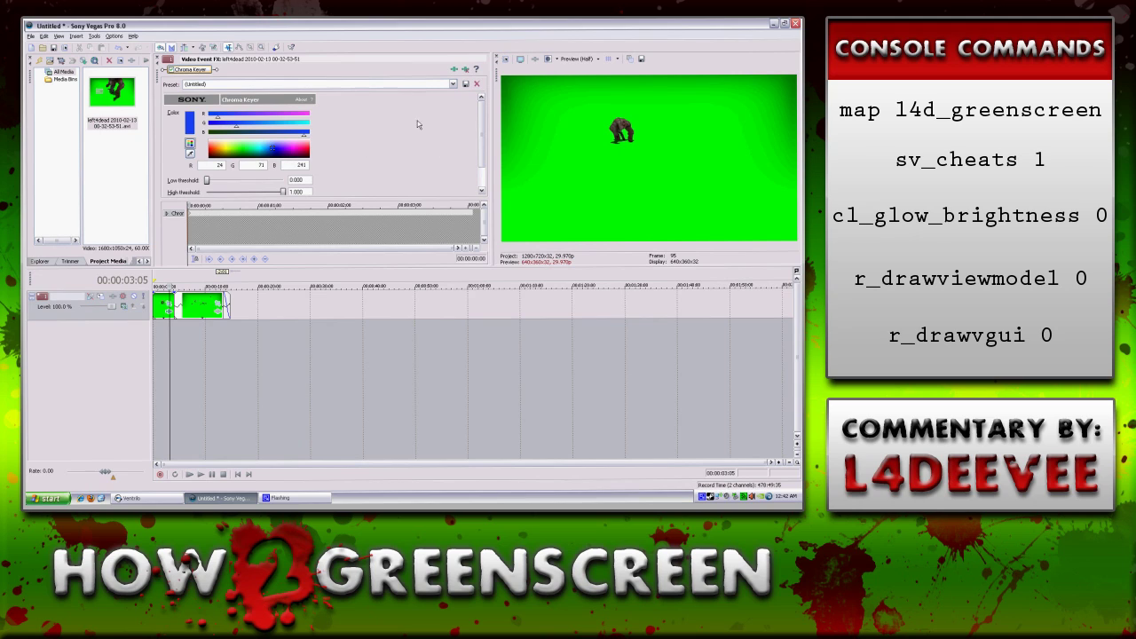
{"action": "left_click", "coordinate": [453, 84]}
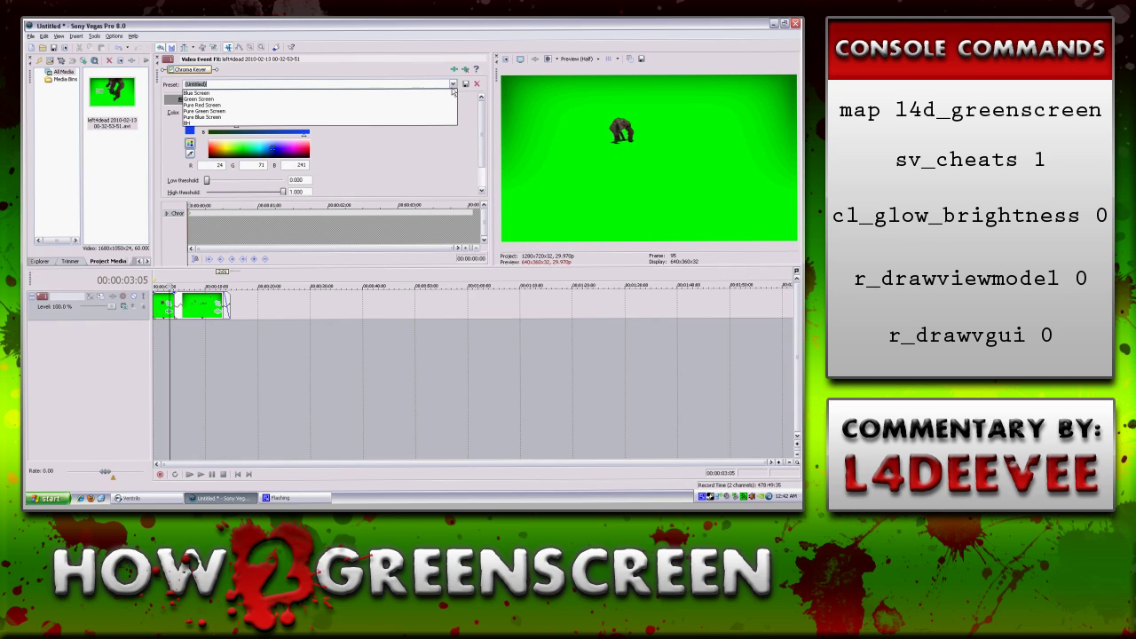
{"action": "left_click", "coordinate": [449, 111]}
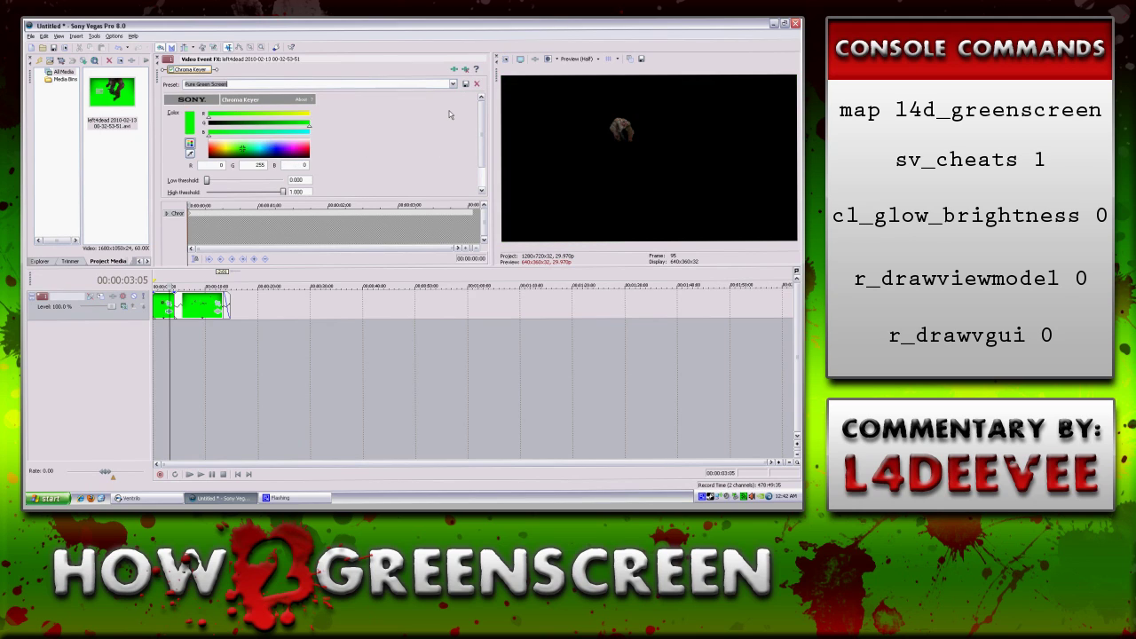
- Raise the Chroma Keyer low and high thresholds and reset blur to zero
{"action": "left_click_drag", "start_coordinate": [481, 149], "coordinate": [481, 174]}
{"action": "left_click_drag", "start_coordinate": [207, 151], "coordinate": [210, 151]}
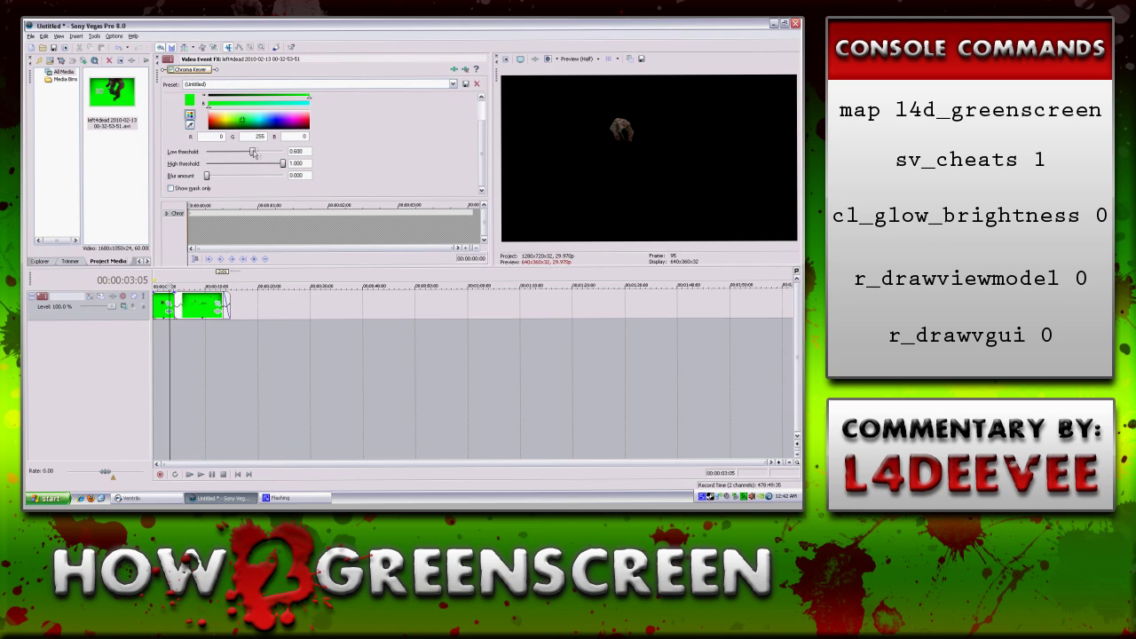
{"action": "left_click_drag", "start_coordinate": [237, 166], "coordinate": [241, 167]}
{"action": "left_click_drag", "start_coordinate": [208, 176], "coordinate": [152, 178]}
{"action": "left_click_drag", "start_coordinate": [254, 152], "coordinate": [264, 153]}
- Save the key settings as 'GreenScreen' and reapply Chroma Keyer with that preset
{"action": "left_click", "coordinate": [465, 84]}
{"action": "left_click", "coordinate": [220, 310]}
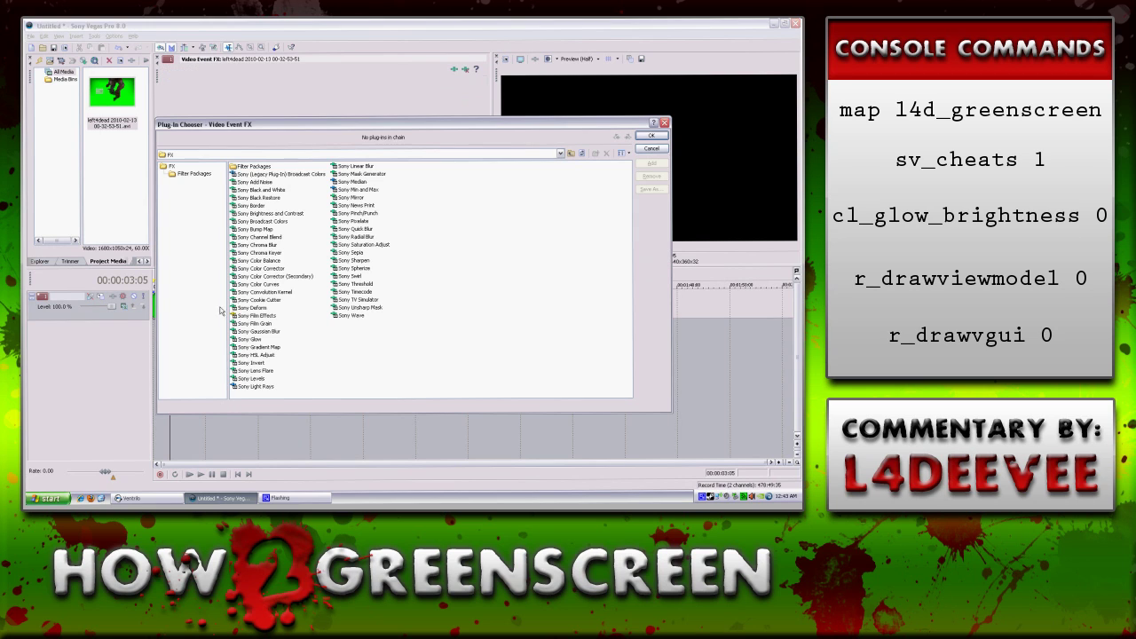
{"action": "left_click", "coordinate": [266, 253]}
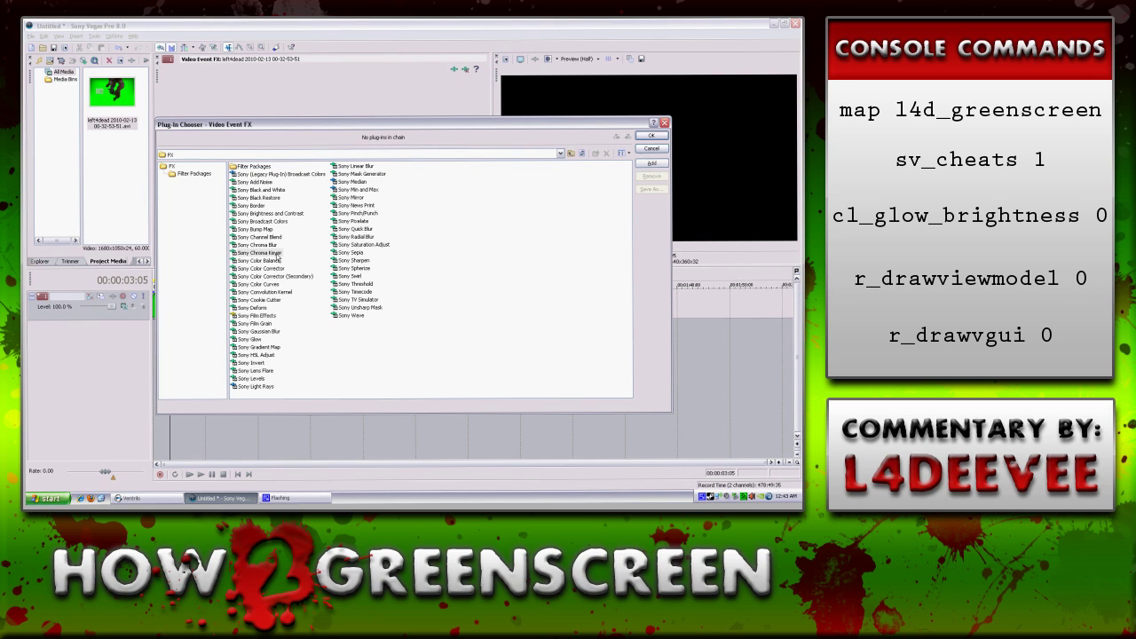
{"action": "left_click", "coordinate": [651, 164]}
{"action": "left_click", "coordinate": [653, 137]}
{"action": "left_click", "coordinate": [453, 84]}
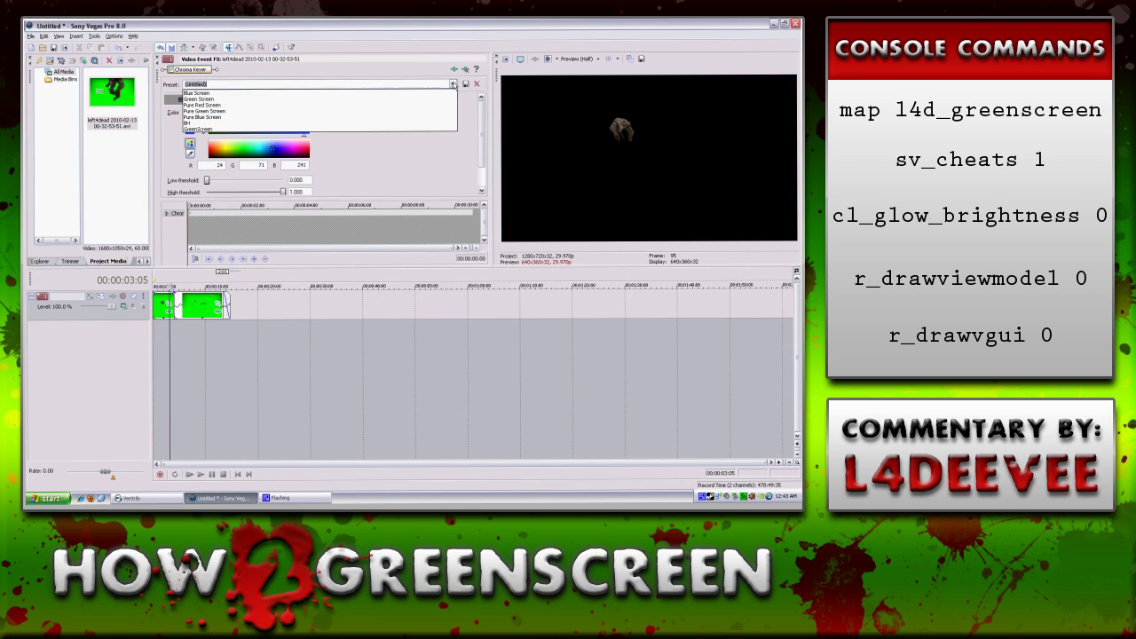
{"action": "left_click", "coordinate": [443, 129]}
- Scrub the keyed clip's end in the preview and close the effect settings
{"action": "left_click", "coordinate": [204, 364]}
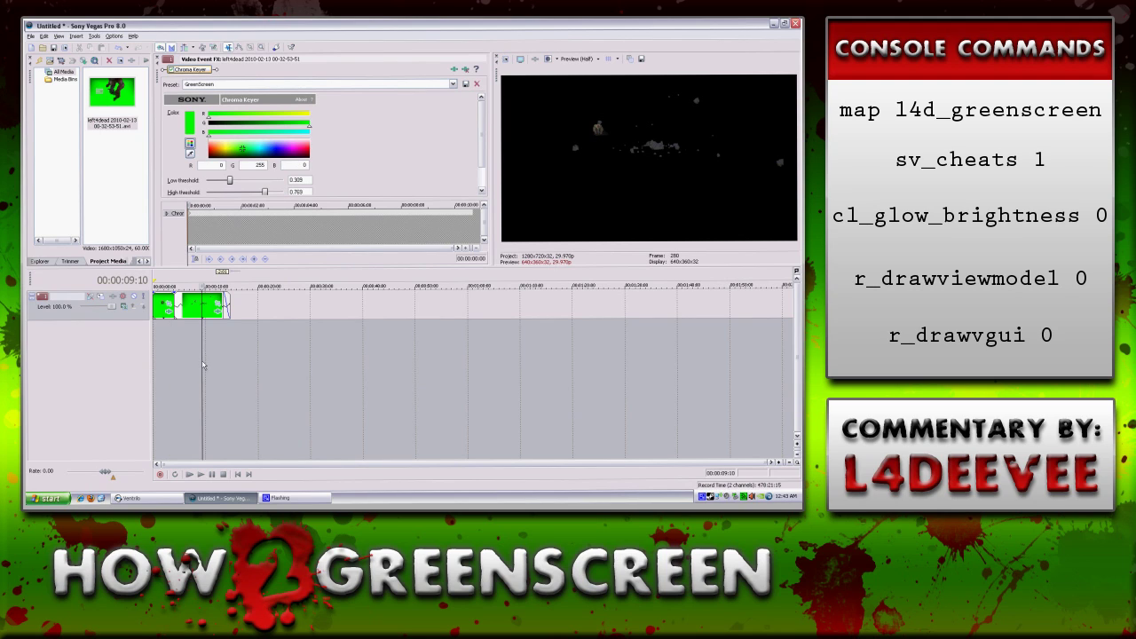
{"action": "mouse_move", "coordinate": [205, 353]}
{"action": "left_mouse_down"}
{"action": "mouse_move", "coordinate": [160, 355]}
{"action": "mouse_move", "coordinate": [212, 346]}
{"action": "left_mouse_up"}
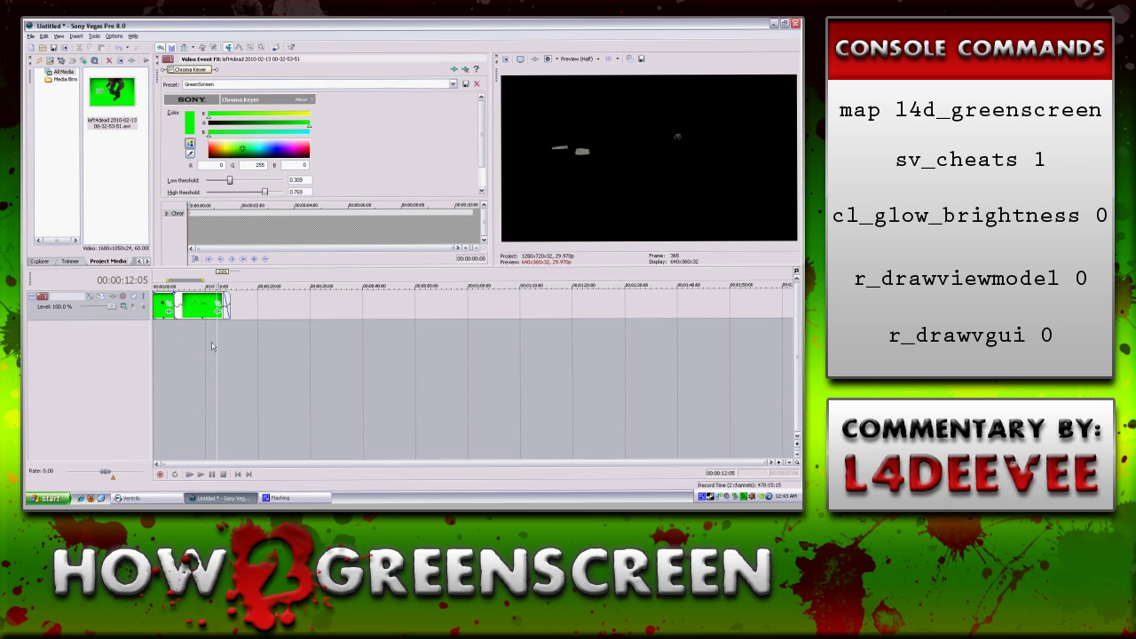
{"action": "left_click", "coordinate": [157, 60]}
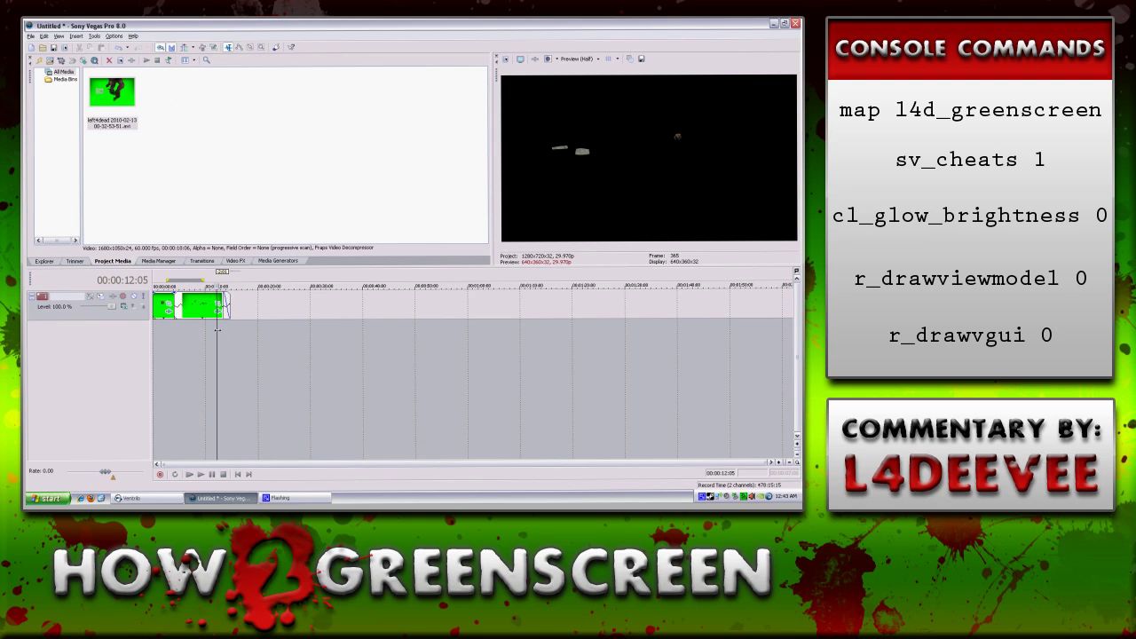
- Insert a second video track and move both Tank clip pieces onto the top track
{"action": "right_click", "coordinate": [245, 342]}
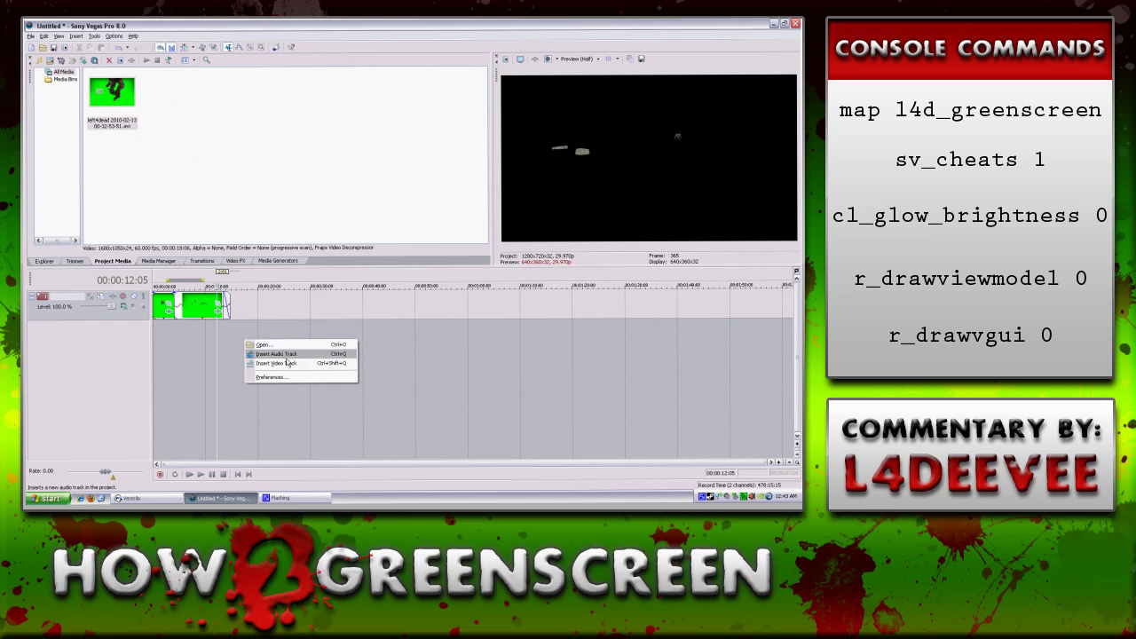
{"action": "left_click", "coordinate": [269, 362]}
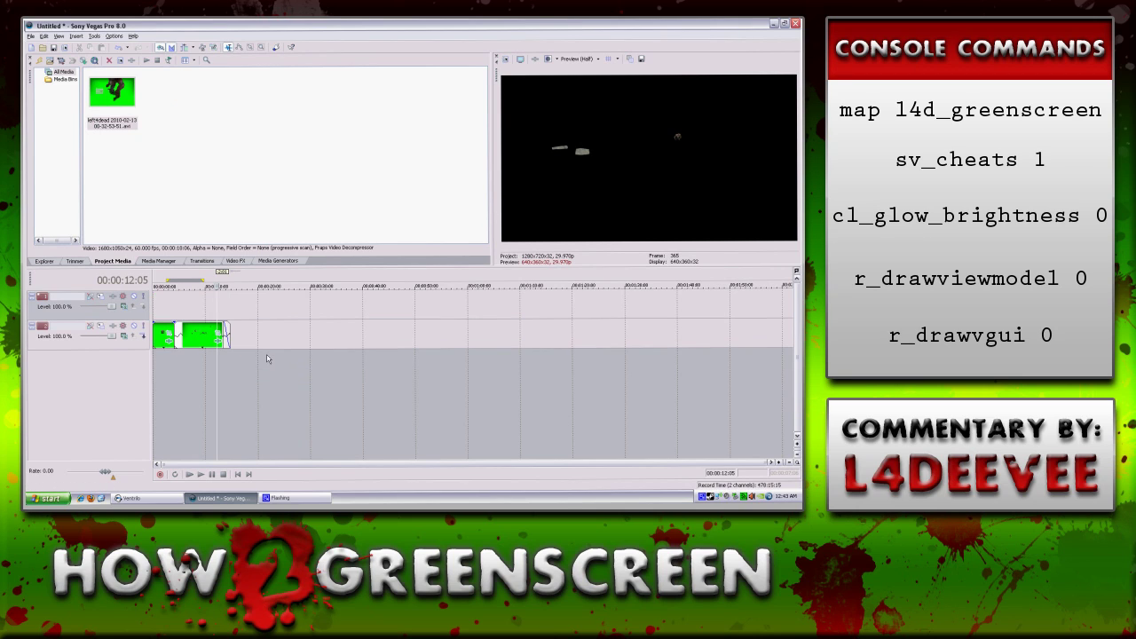
{"action": "left_click_drag", "start_coordinate": [204, 337], "coordinate": [163, 306]}
{"action": "left_click", "coordinate": [184, 353]}
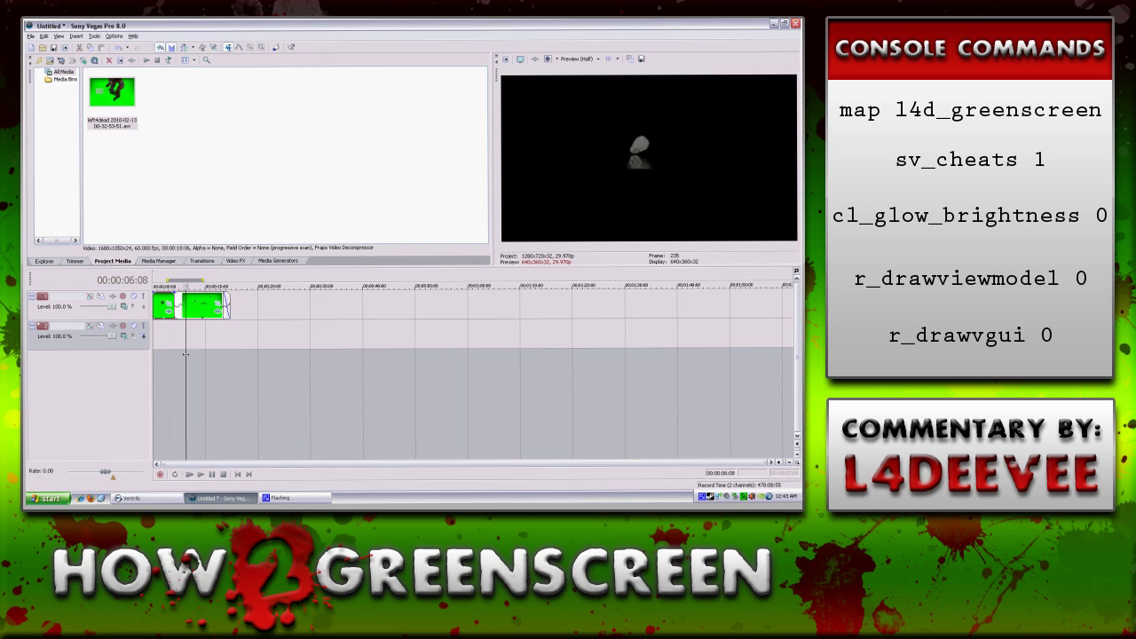
{"action": "key", "text": "Home"}
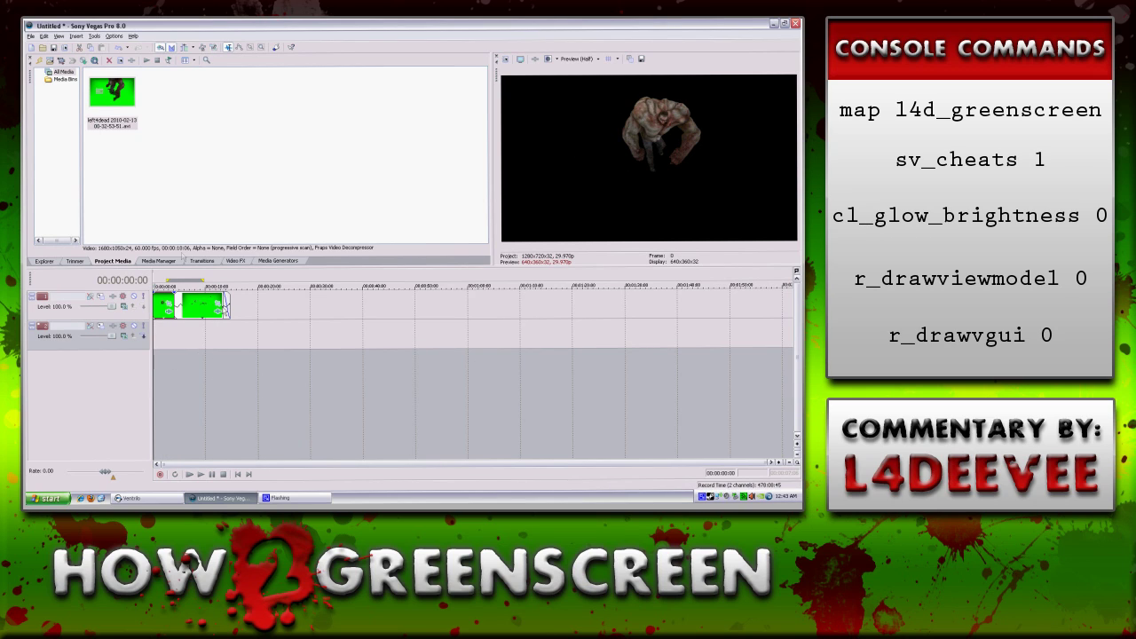
- Browse the Import Media dialog to the Desktop PS folder shown as large thumbnails
{"action": "left_click", "coordinate": [50, 62]}
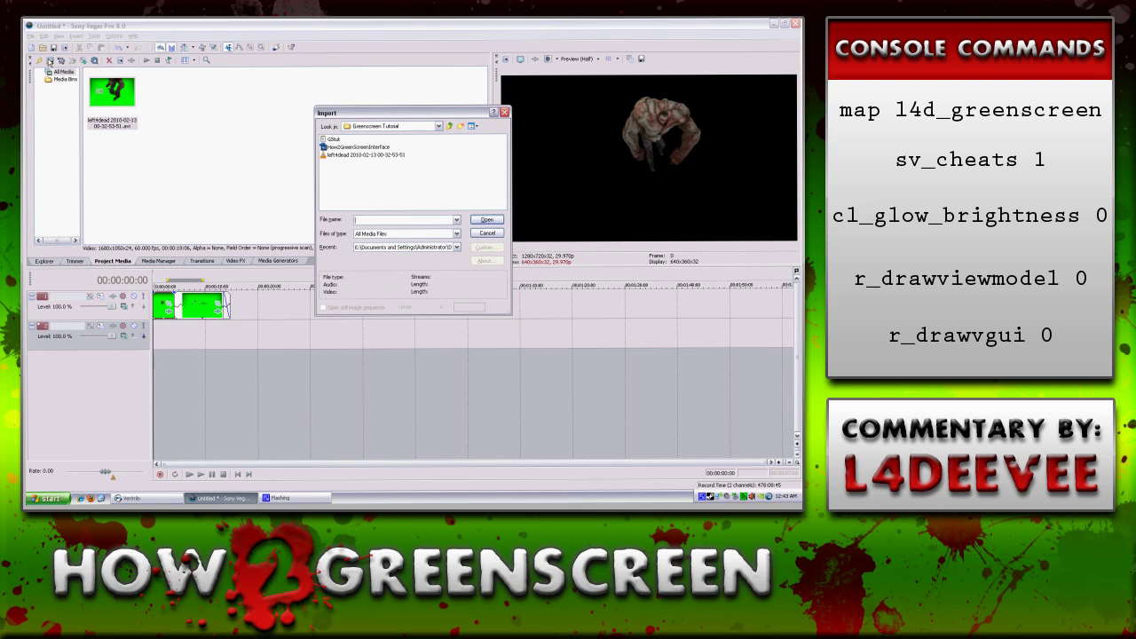
{"action": "left_click", "coordinate": [450, 126]}
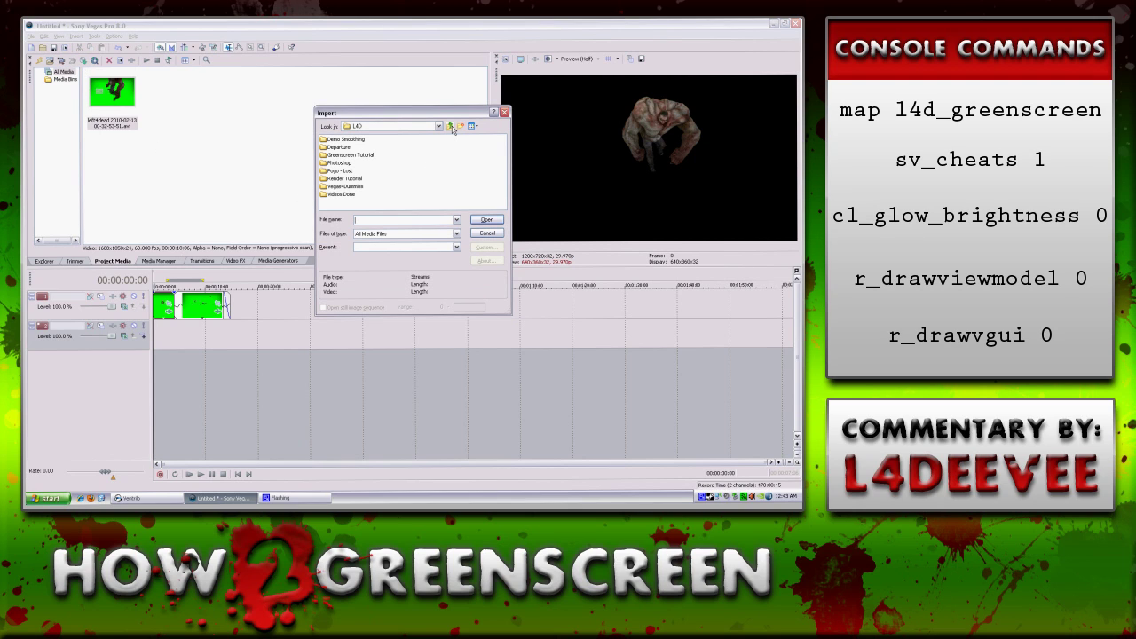
{"action": "left_click", "coordinate": [450, 126]}
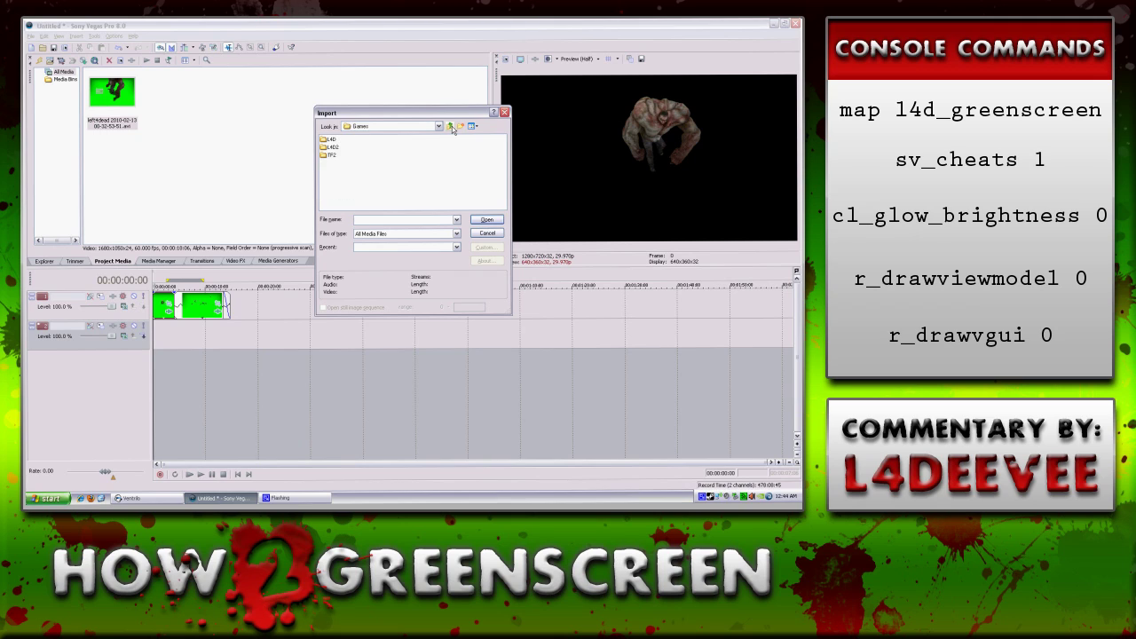
{"action": "left_click", "coordinate": [450, 126]}
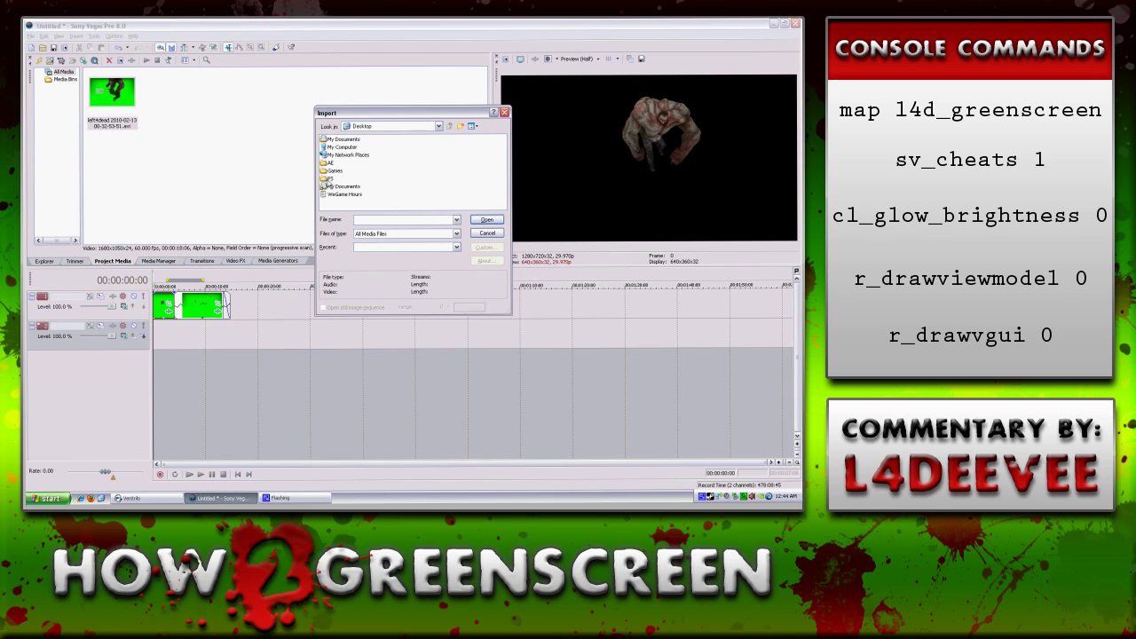
{"action": "double_click", "coordinate": [329, 179]}
{"action": "left_click", "coordinate": [476, 128]}
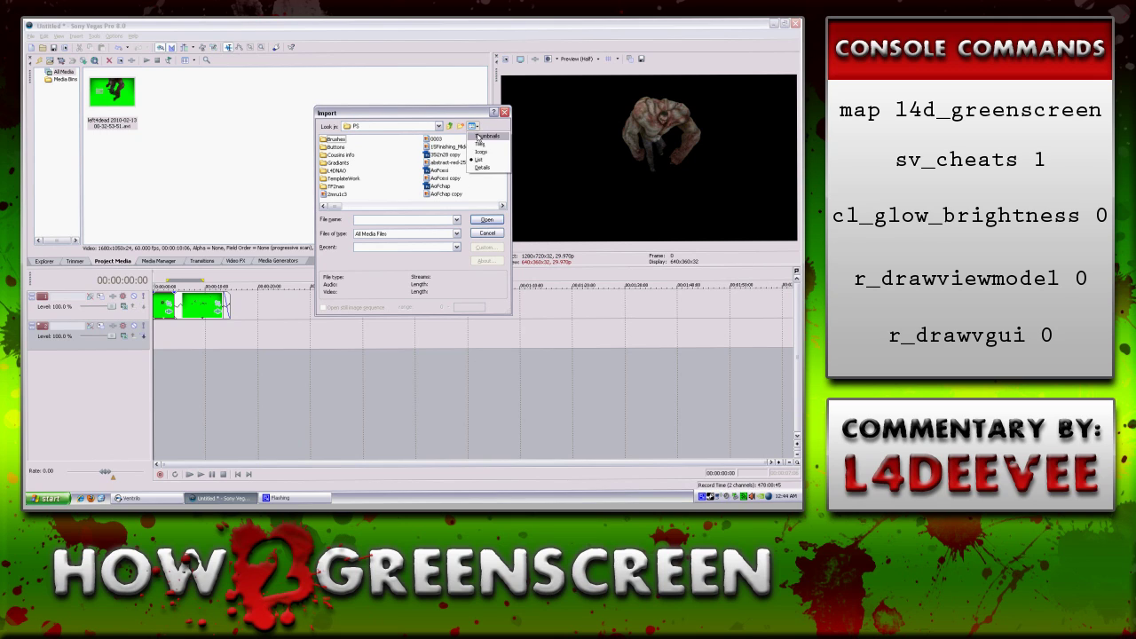
{"action": "left_click", "coordinate": [484, 137]}
{"action": "left_click_drag", "start_coordinate": [505, 308], "coordinate": [550, 358]}
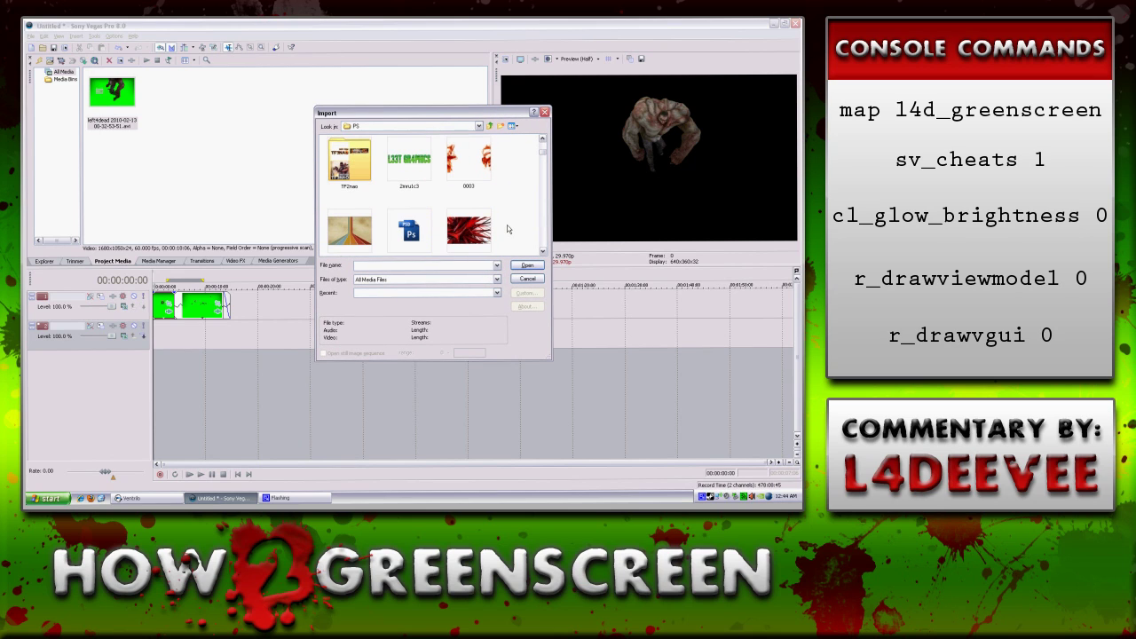
- Import EEbgnew copy.jpg and place it at the start of the lower track
{"action": "left_click", "coordinate": [352, 232]}
{"action": "scroll", "coordinate": [511, 224], "scroll_direction": "down", "scroll_amount": 3}
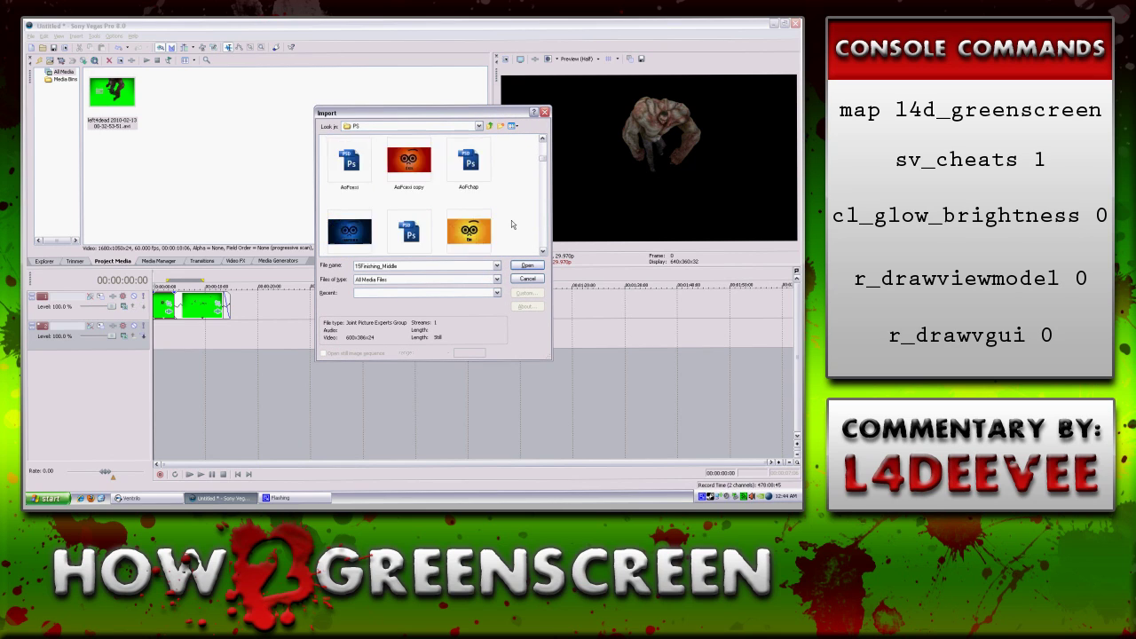
{"action": "scroll", "coordinate": [512, 224], "scroll_direction": "down", "scroll_amount": 3}
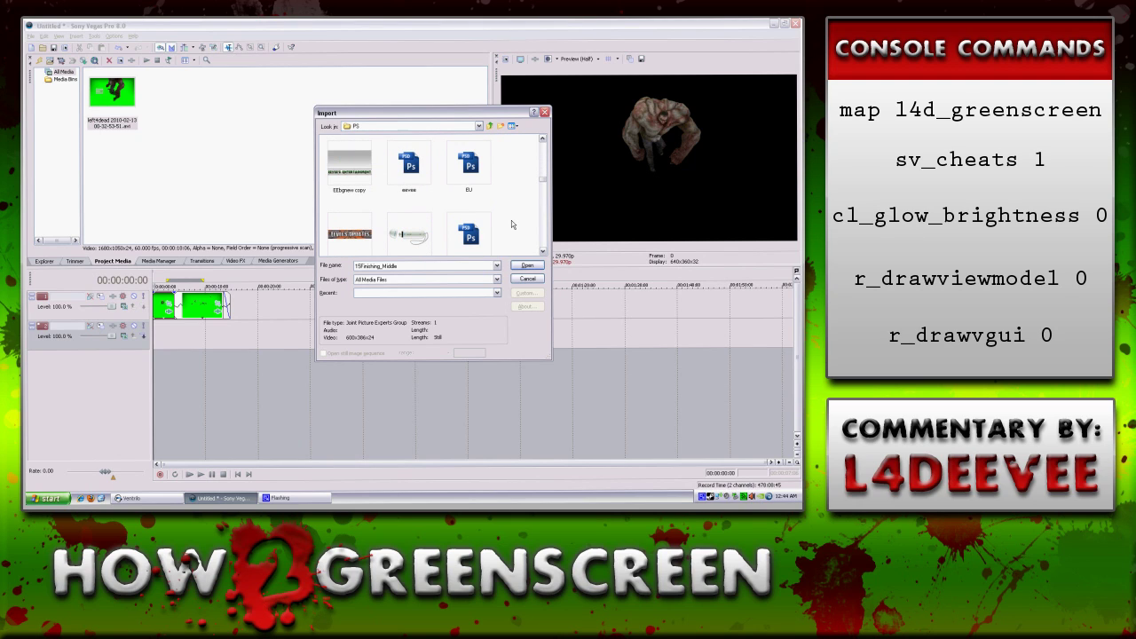
{"action": "left_click", "coordinate": [352, 164]}
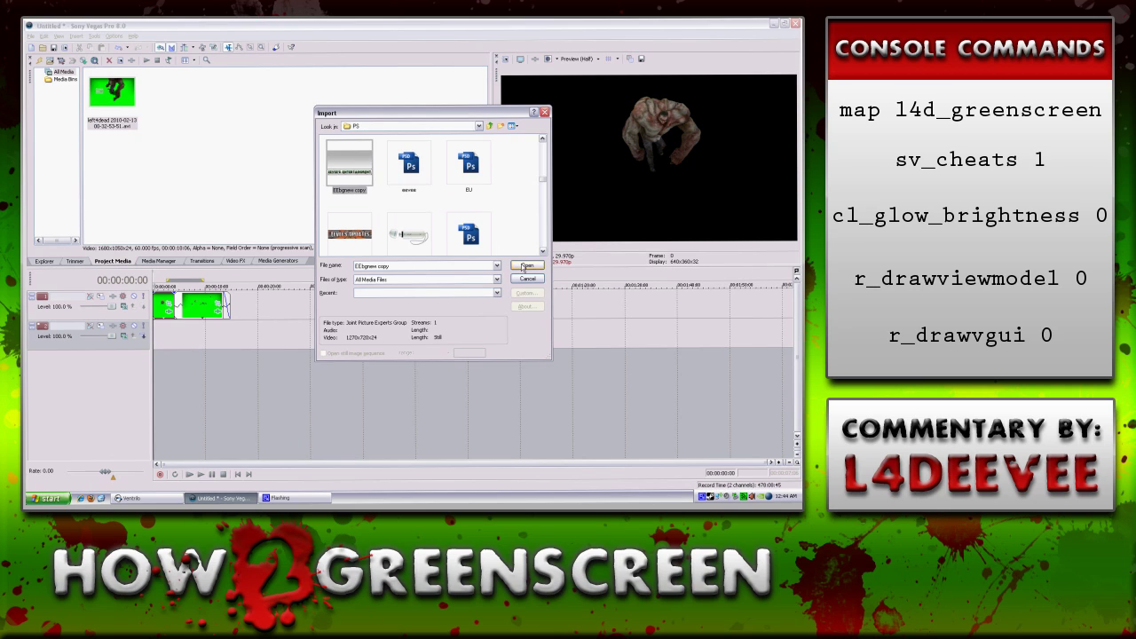
{"action": "left_click", "coordinate": [524, 266]}
{"action": "left_click_drag", "start_coordinate": [121, 99], "coordinate": [229, 334]}
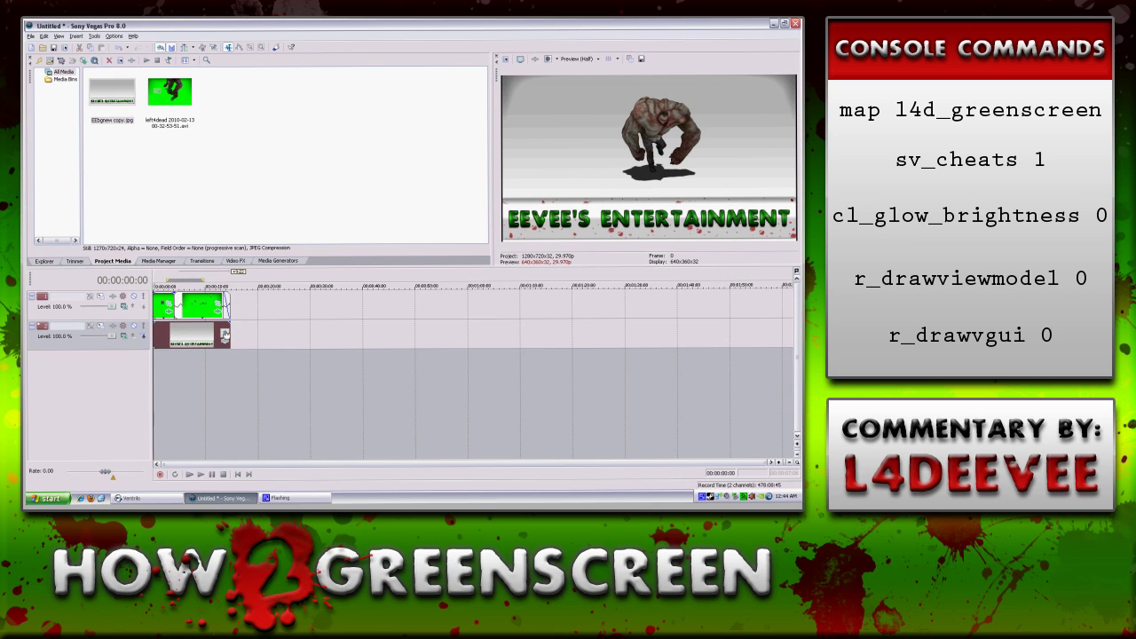
- Frame the EEbgnew copy backdrop with the 16:9 Widescreen TV preset and play the composite
{"action": "left_click", "coordinate": [225, 333]}
{"action": "left_click", "coordinate": [248, 135]}
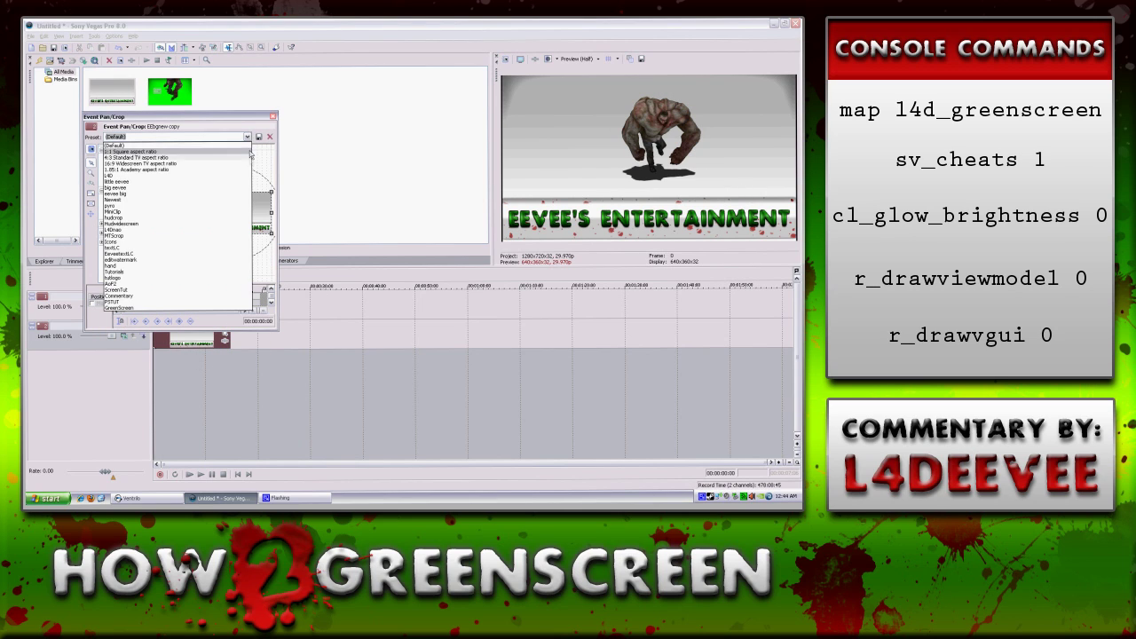
{"action": "left_click", "coordinate": [251, 166]}
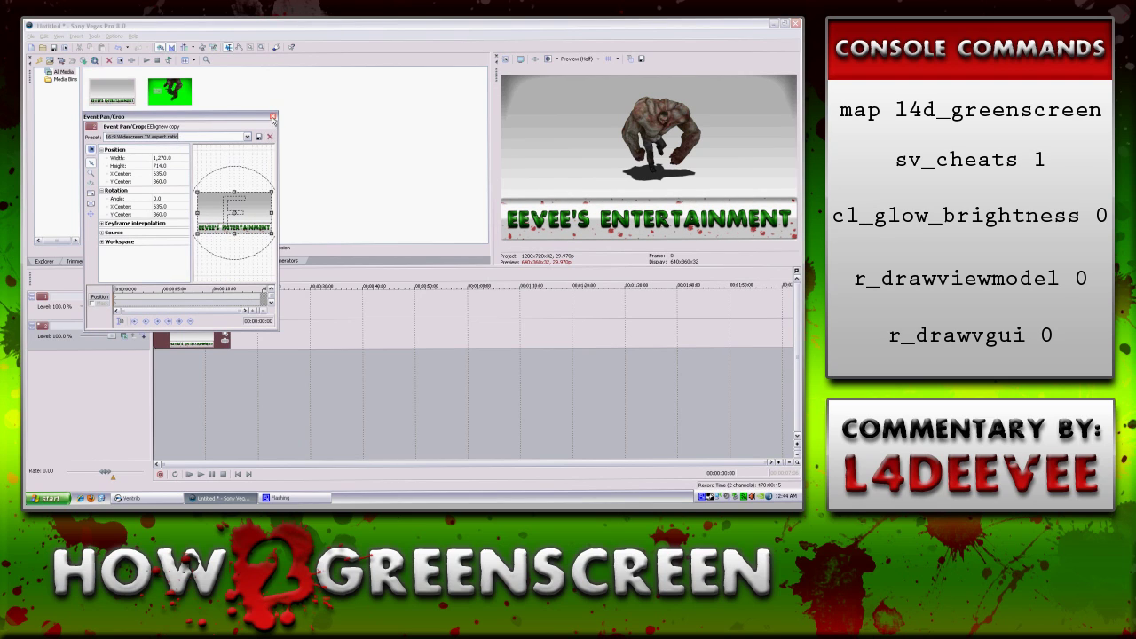
{"action": "left_click", "coordinate": [273, 118]}
{"action": "left_click", "coordinate": [202, 474]}
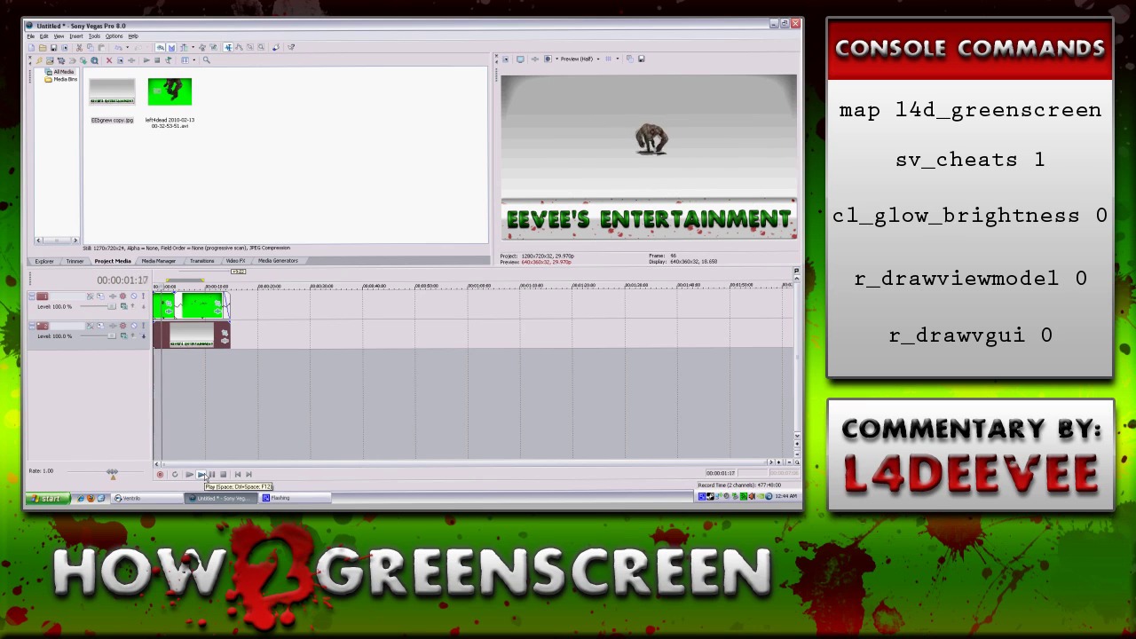